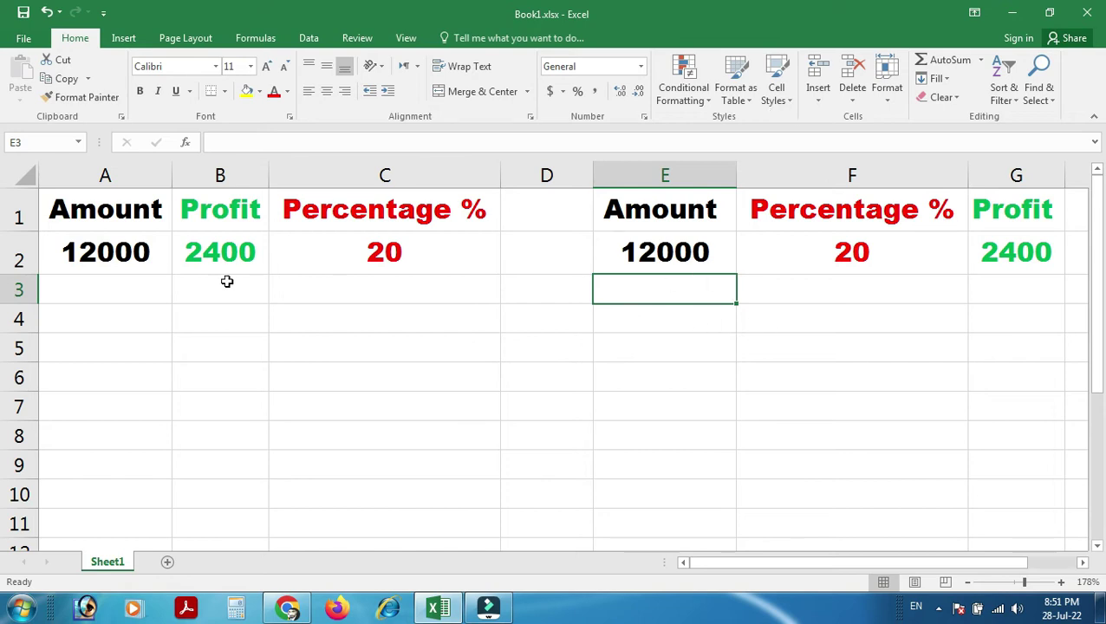
- Review the existing row 2 values and the percentage and profit formulas in both tables
{"action": "left_click", "coordinate": [107, 260]}
{"action": "left_click", "coordinate": [186, 252]}
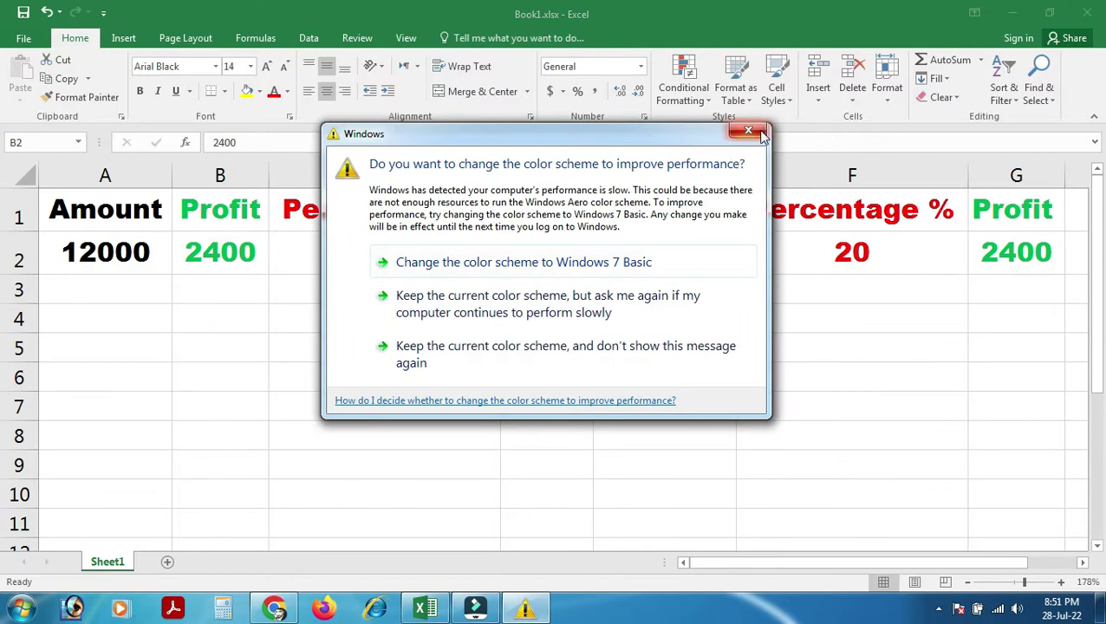
{"action": "left_click", "coordinate": [761, 135]}
{"action": "left_click", "coordinate": [355, 249]}
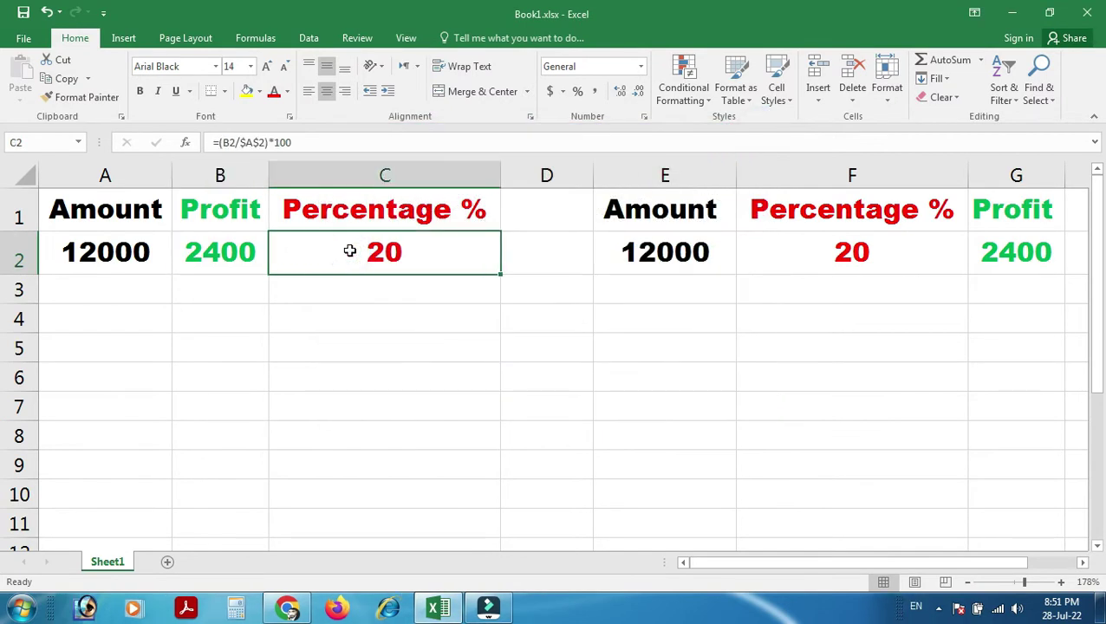
{"action": "left_click", "coordinate": [689, 251]}
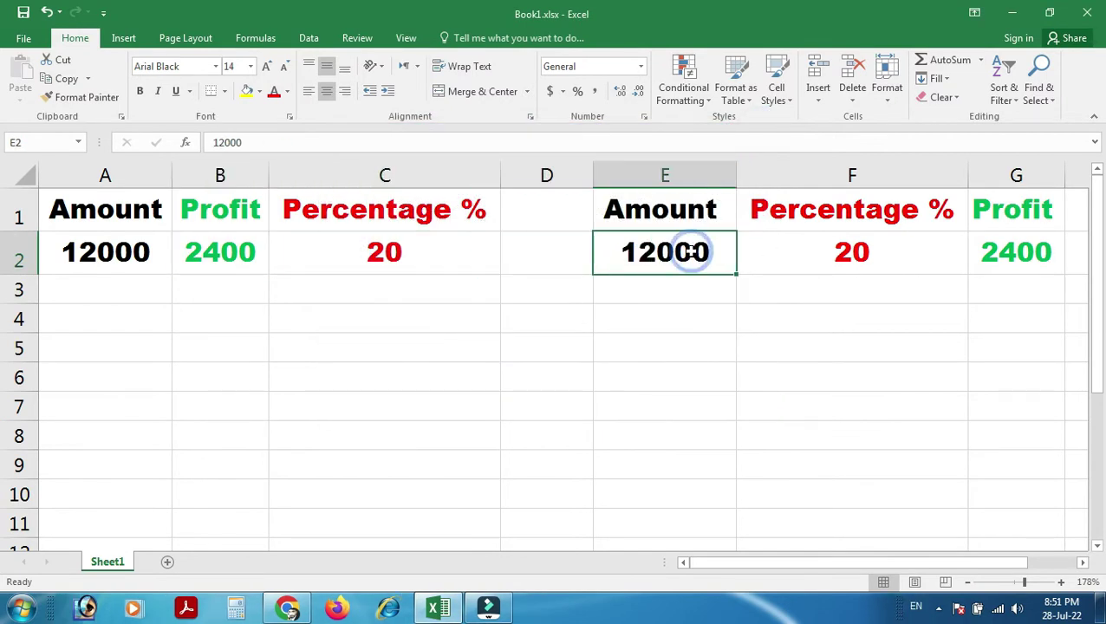
{"action": "left_click", "coordinate": [823, 260]}
{"action": "left_click", "coordinate": [1012, 260]}
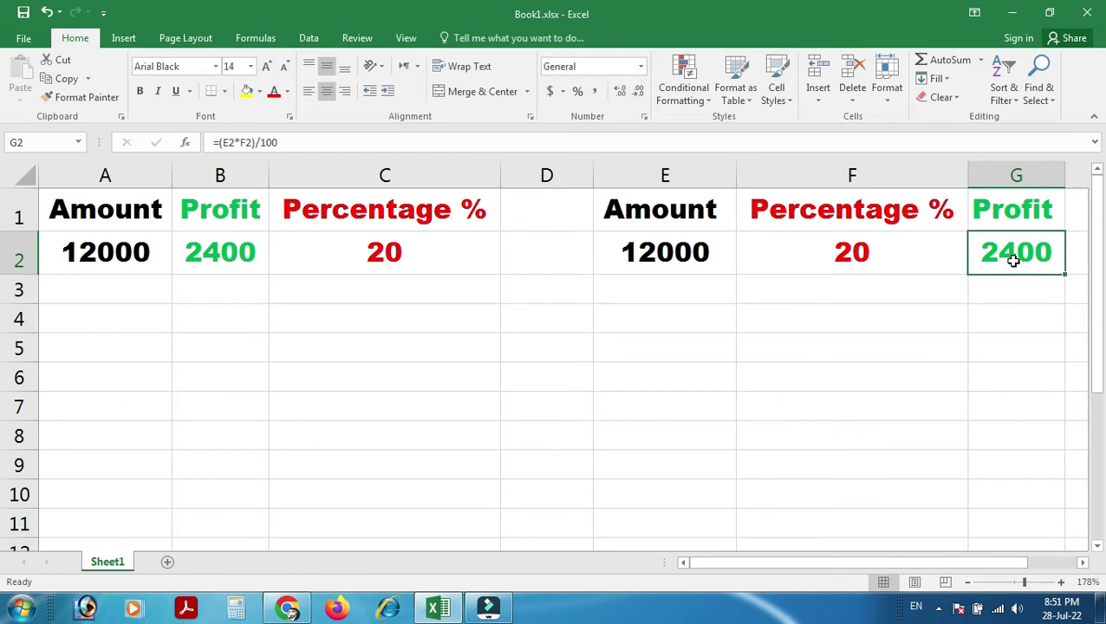
- Enter amount 12000 in E3 and percentage 20 in F3
{"action": "left_click", "coordinate": [698, 291]}
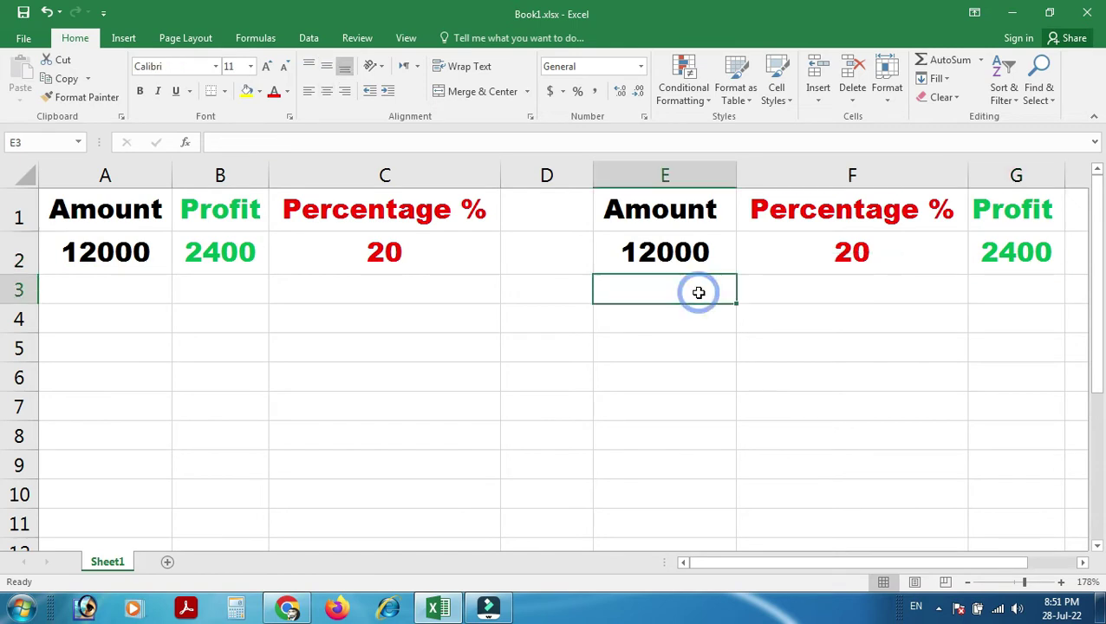
{"action": "left_click", "coordinate": [997, 298]}
{"action": "left_click", "coordinate": [692, 295]}
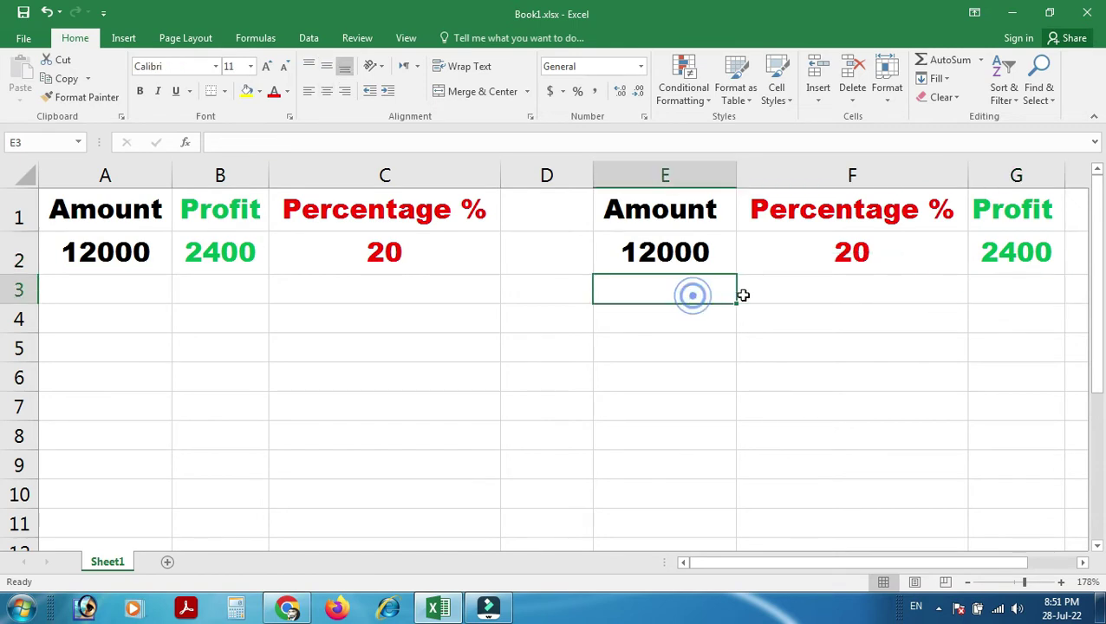
{"action": "left_click", "coordinate": [855, 292]}
{"action": "left_click", "coordinate": [856, 292]}
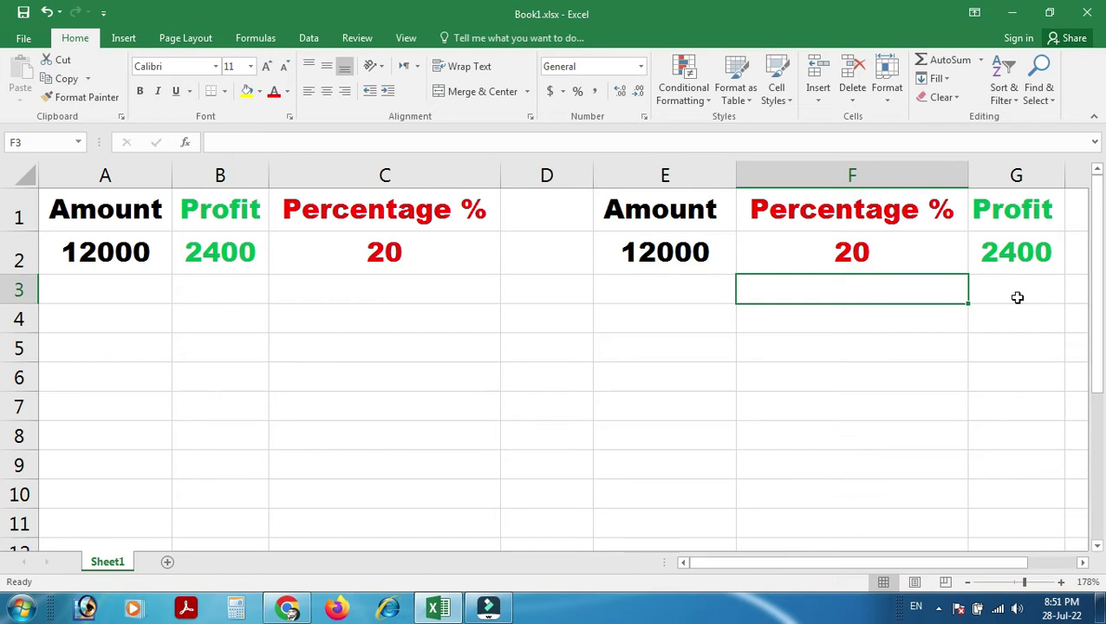
{"action": "left_click", "coordinate": [699, 290]}
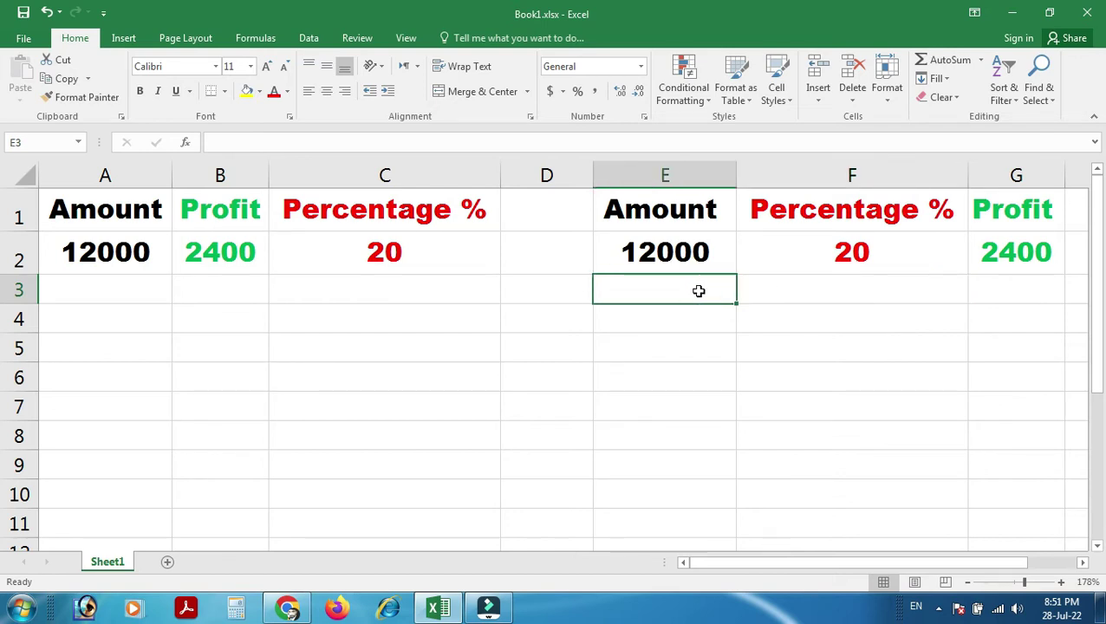
{"action": "type", "text": "12000"}
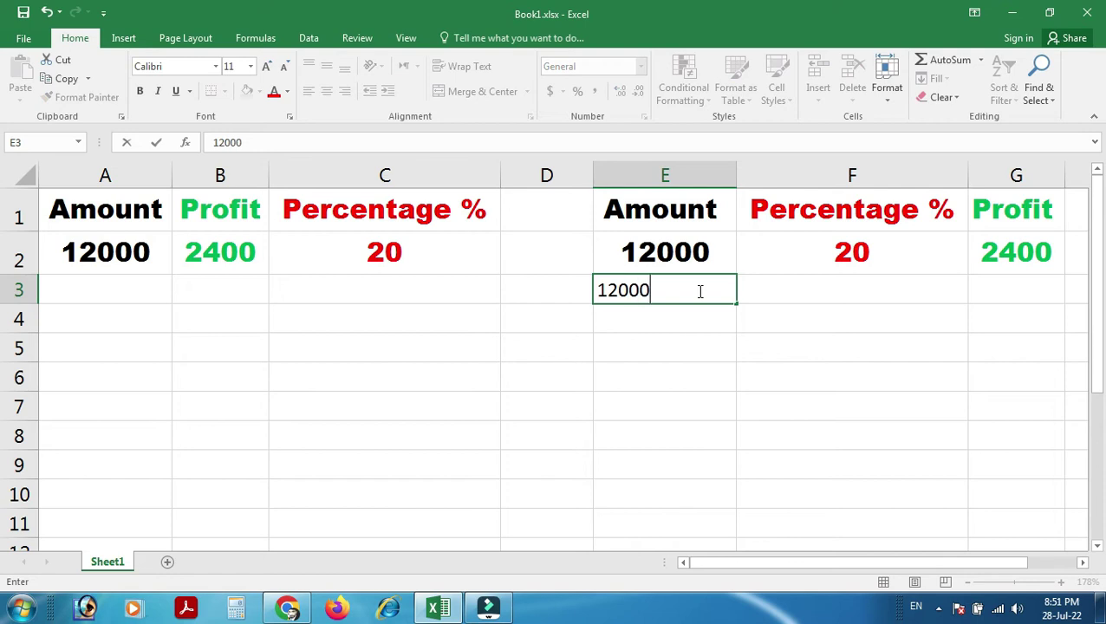
{"action": "left_click", "coordinate": [698, 291]}
{"action": "key", "text": "Tab"}
{"action": "type", "text": "20"}
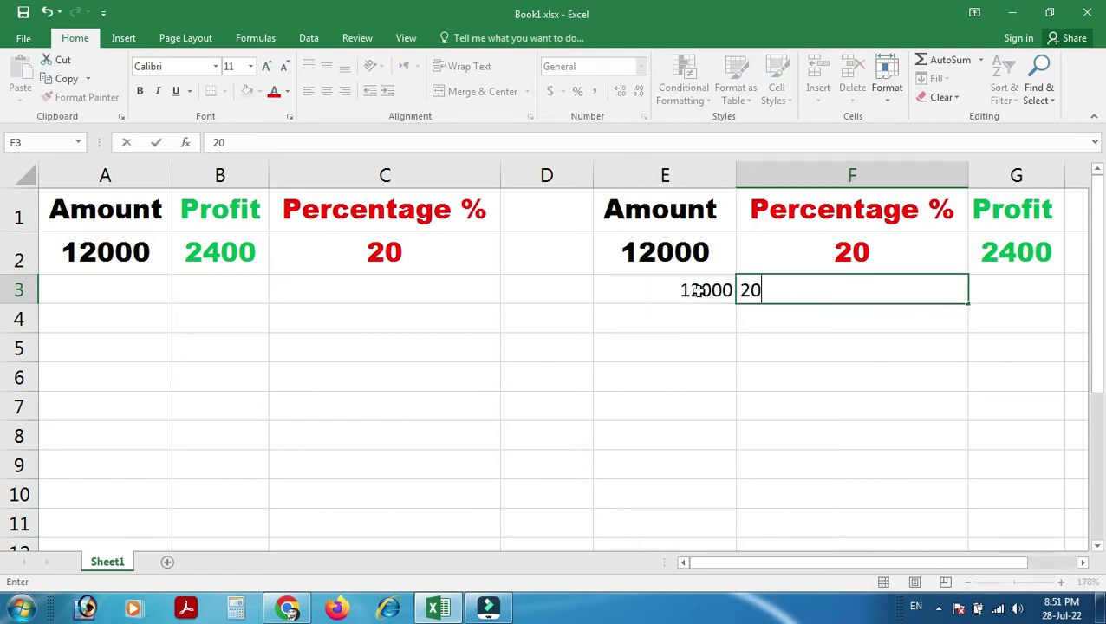
{"action": "key", "text": "Tab"}
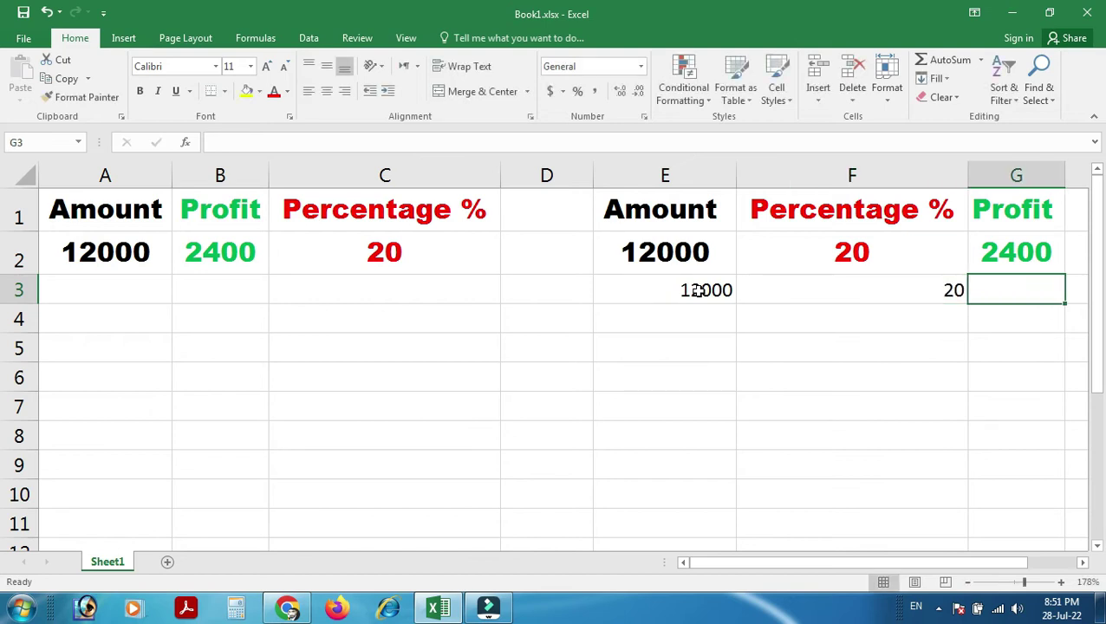
- Go back to E3 and step right to G3 for the profit formula
{"action": "left_click", "coordinate": [699, 290]}
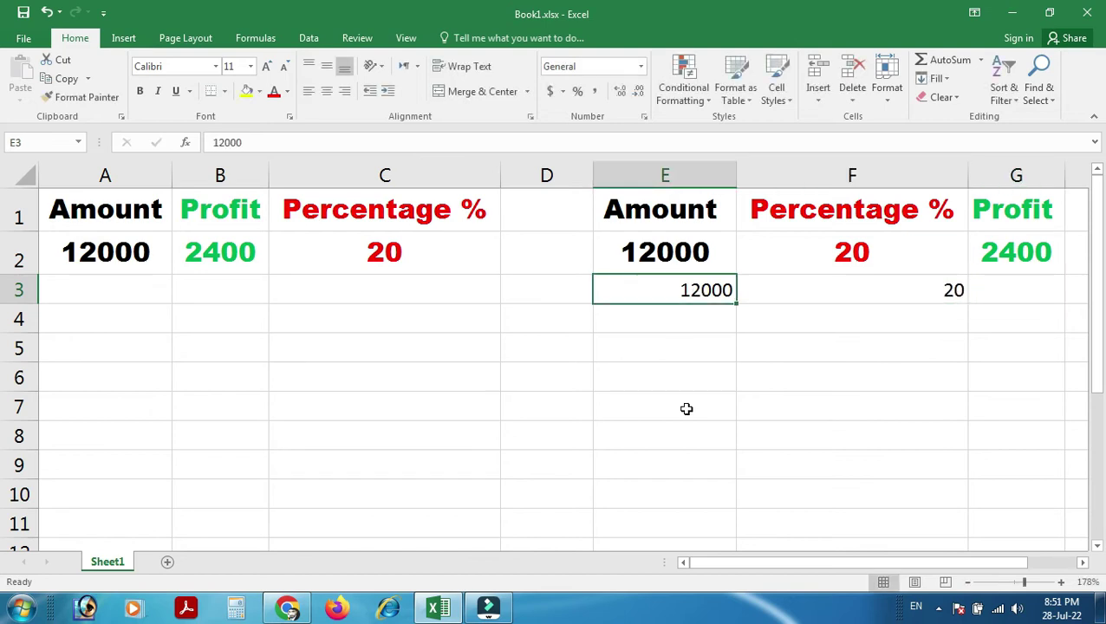
{"action": "key", "text": "Right"}
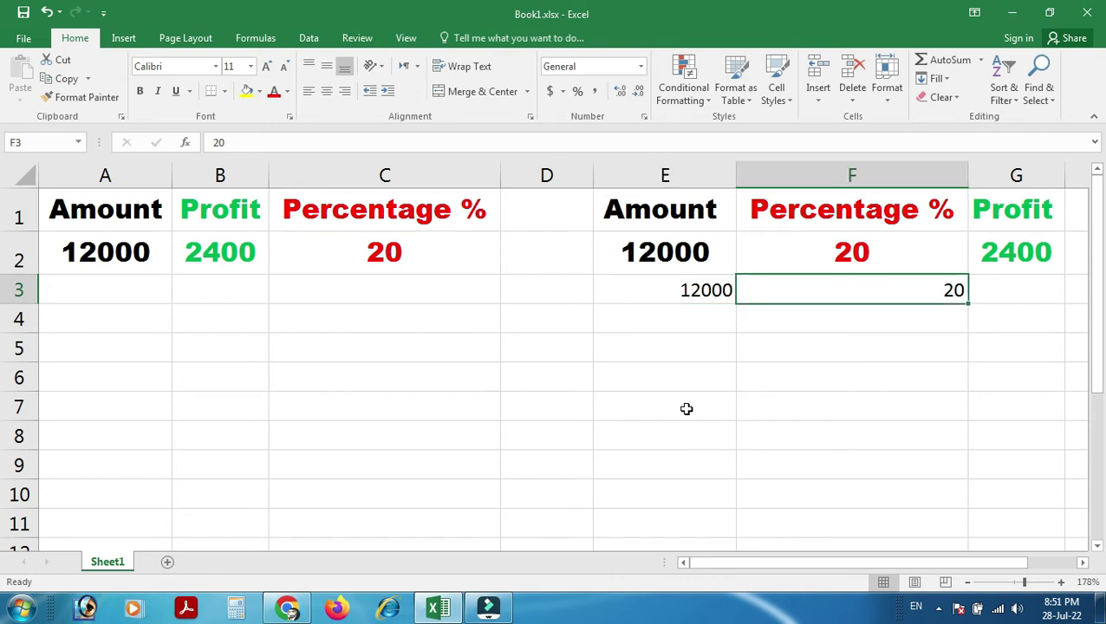
{"action": "key", "text": "Right"}
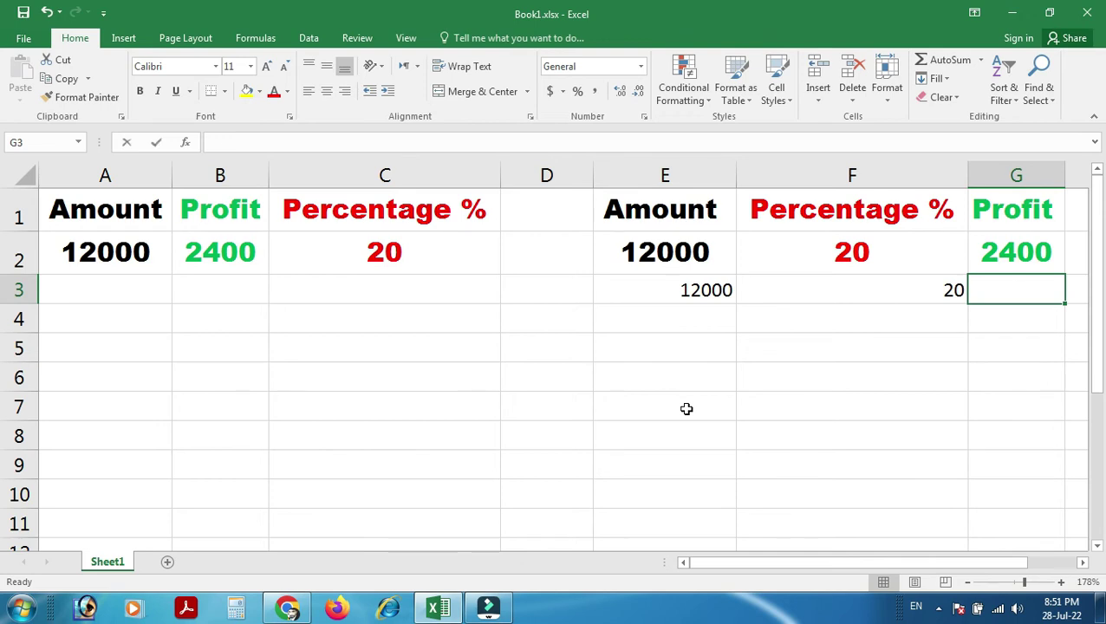
- Build the profit formula =(E3*F3)/100 in G3, returning 2400
{"action": "type", "text": "=("}
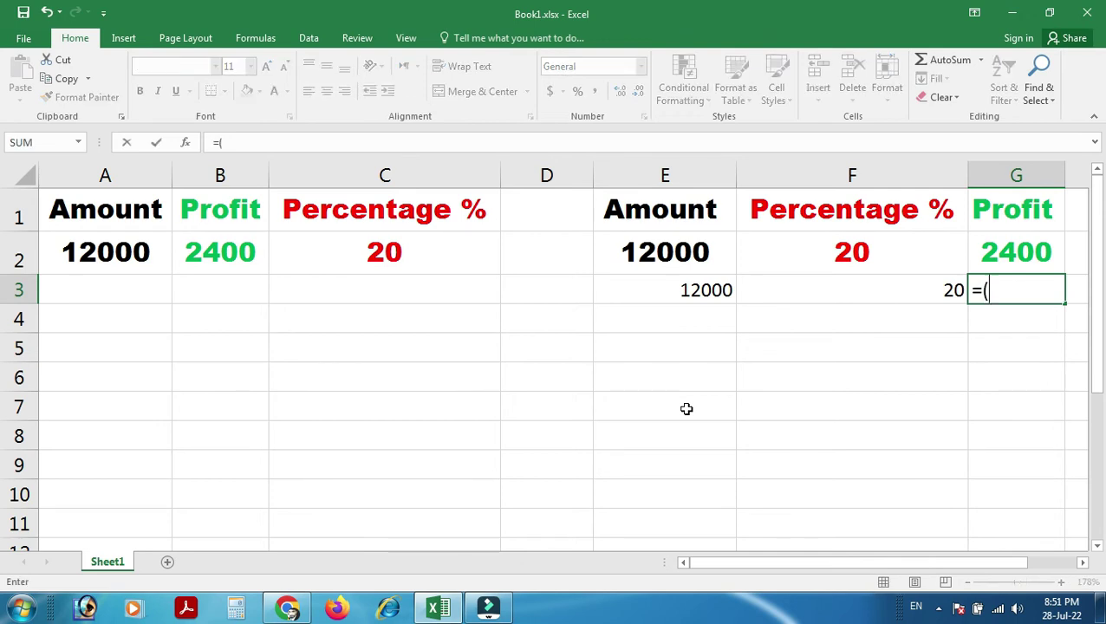
{"action": "left_click", "coordinate": [706, 291]}
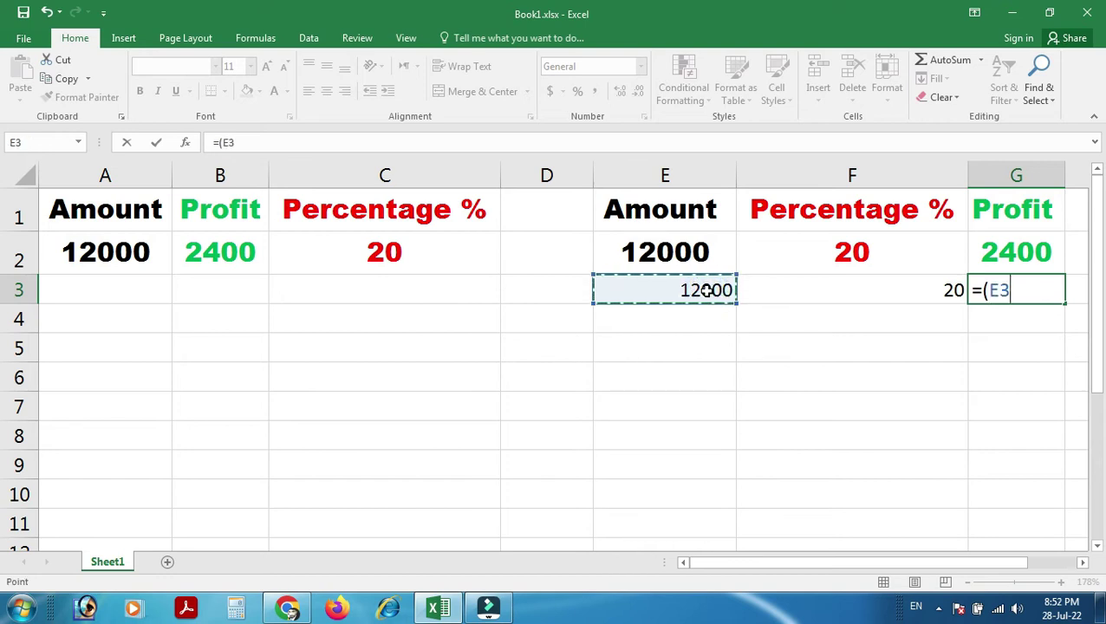
{"action": "type", "text": "*"}
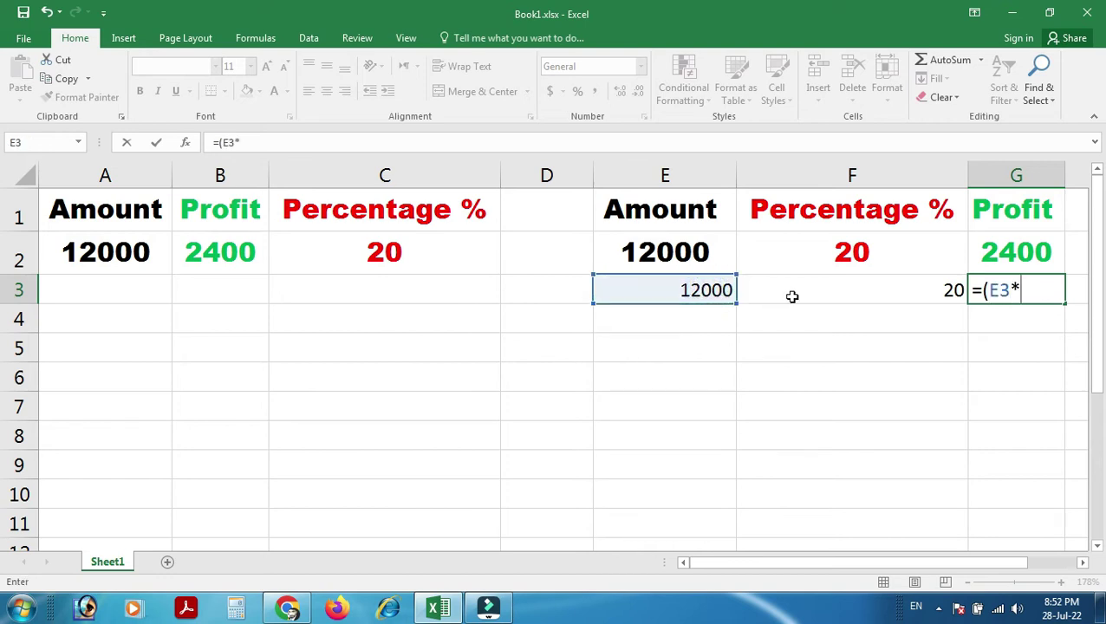
{"action": "left_click", "coordinate": [817, 293]}
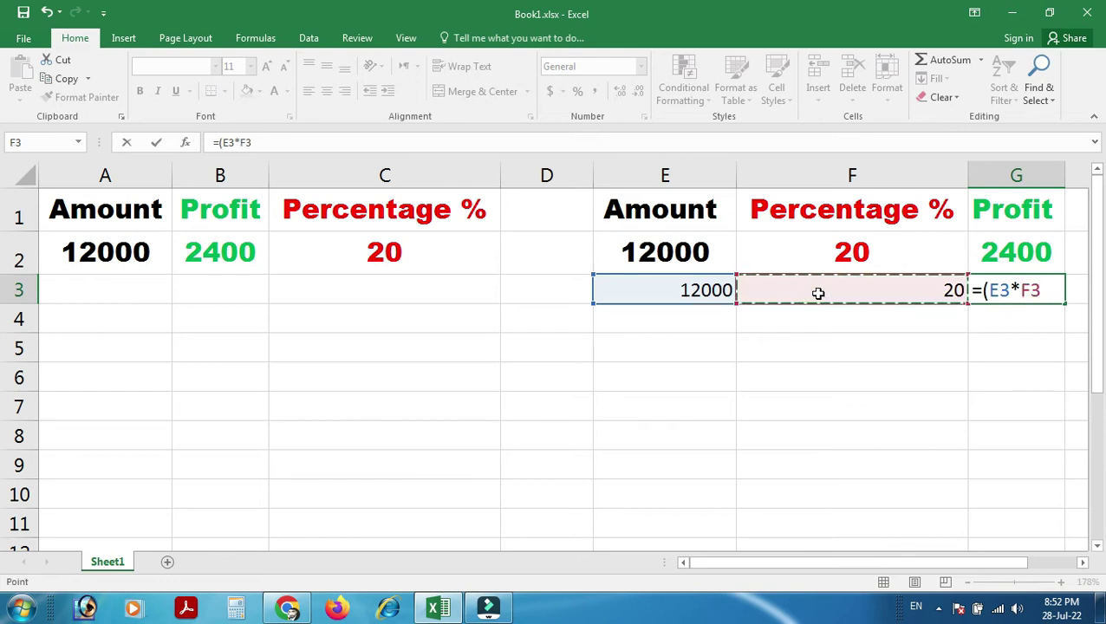
{"action": "type", "text": ")/100"}
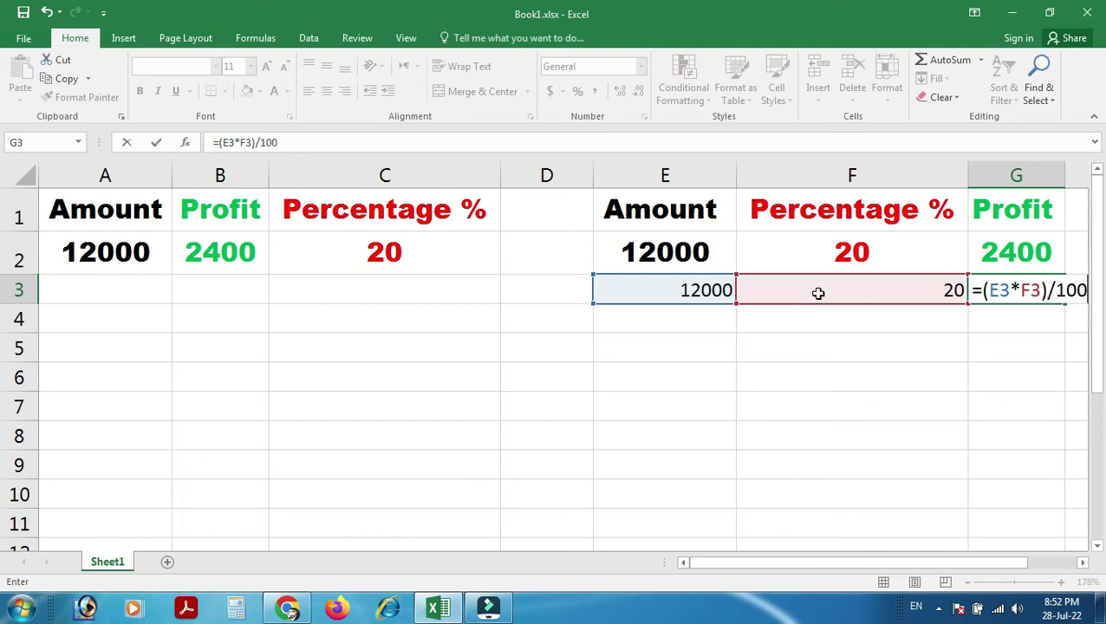
{"action": "type", "text": "0"}
{"action": "key", "text": "Return"}
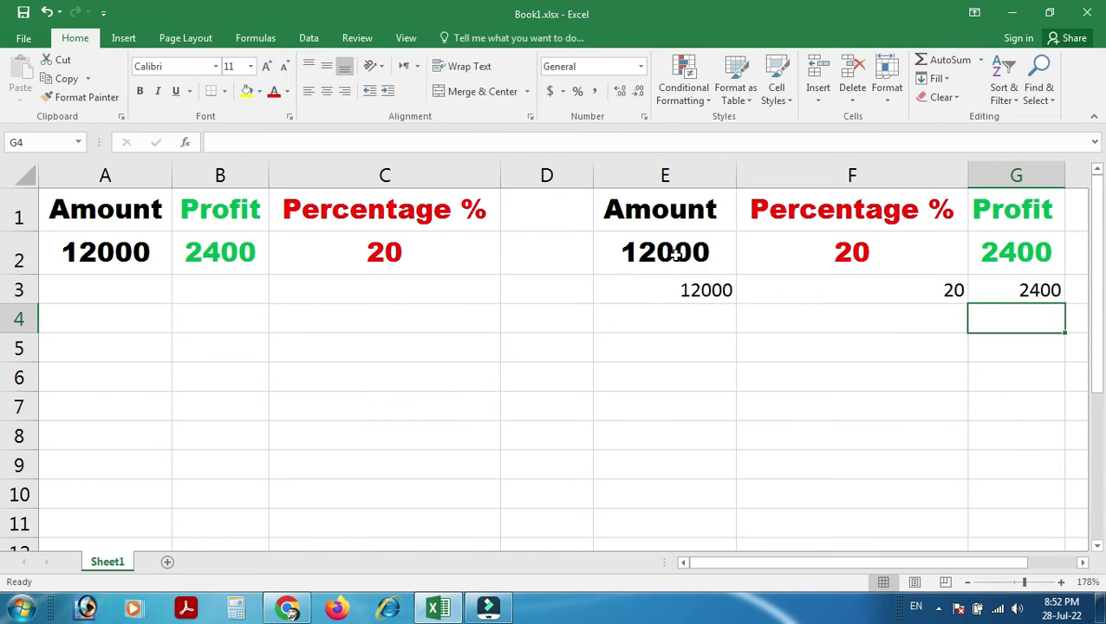
{"action": "left_click", "coordinate": [708, 293]}
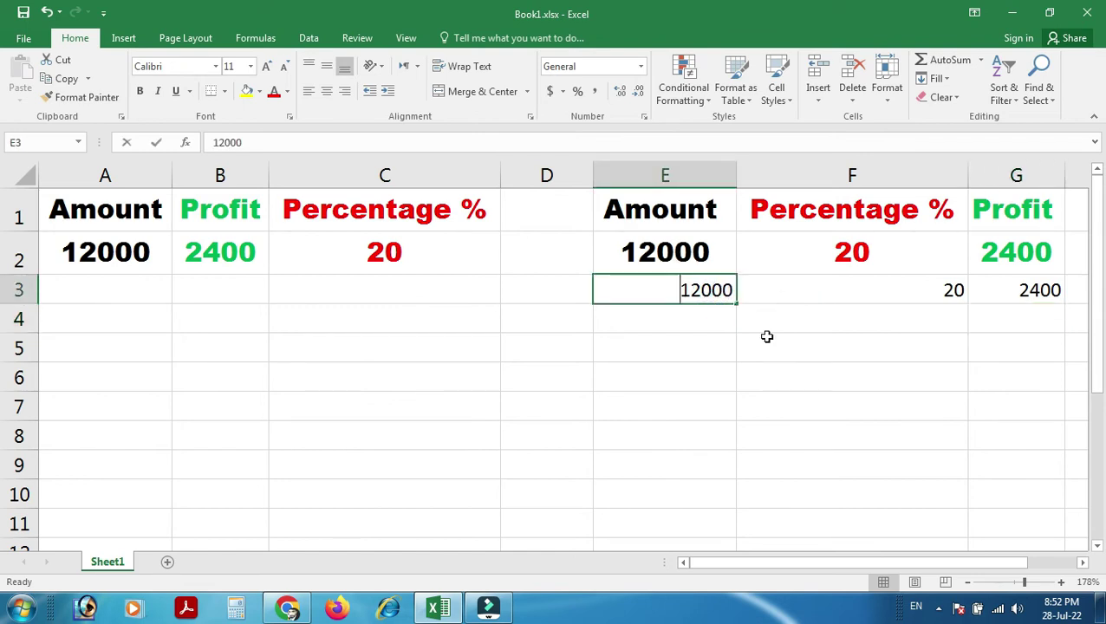
{"action": "type", "text": "6000"}
{"action": "left_click", "coordinate": [874, 337]}
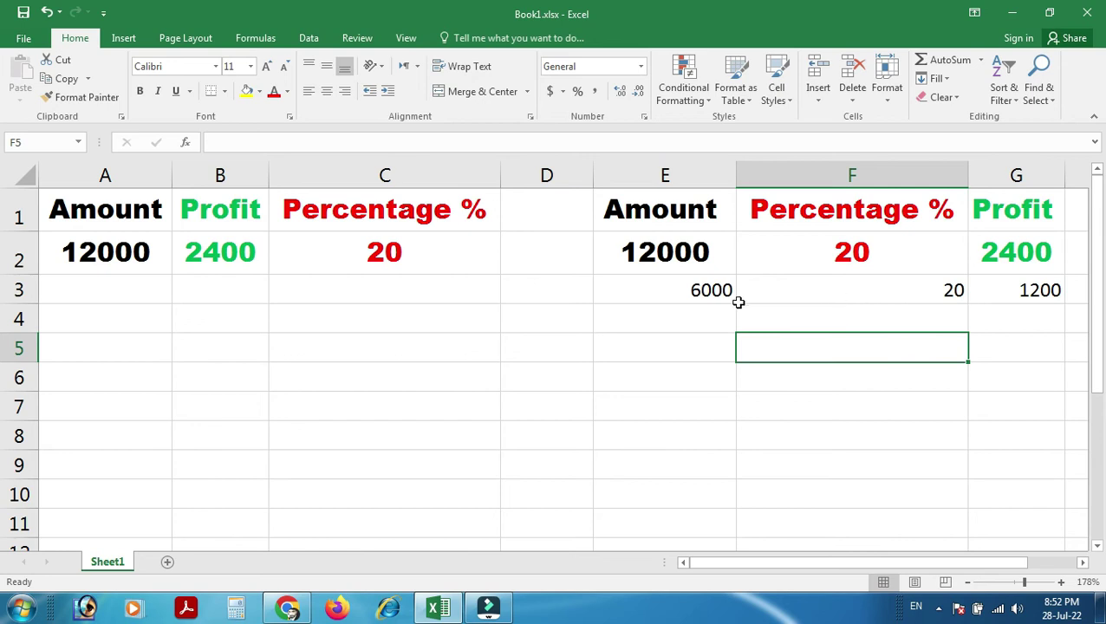
{"action": "left_click", "coordinate": [701, 294]}
{"action": "type", "text": "12000"}
{"action": "left_click", "coordinate": [862, 343]}
{"action": "left_click", "coordinate": [706, 290]}
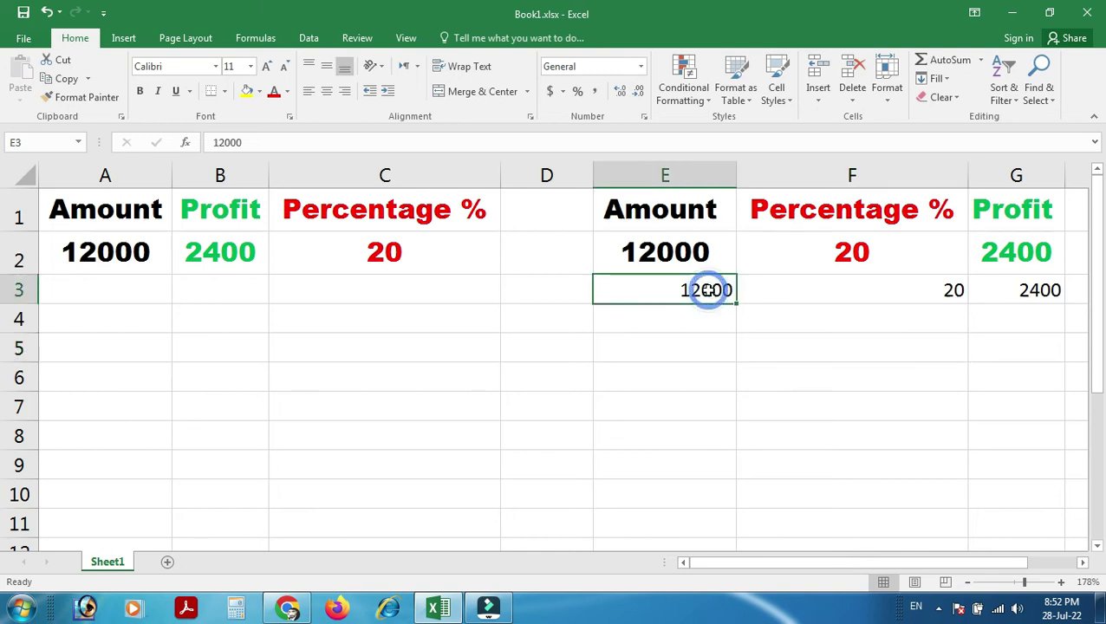
{"action": "left_click", "coordinate": [1005, 288]}
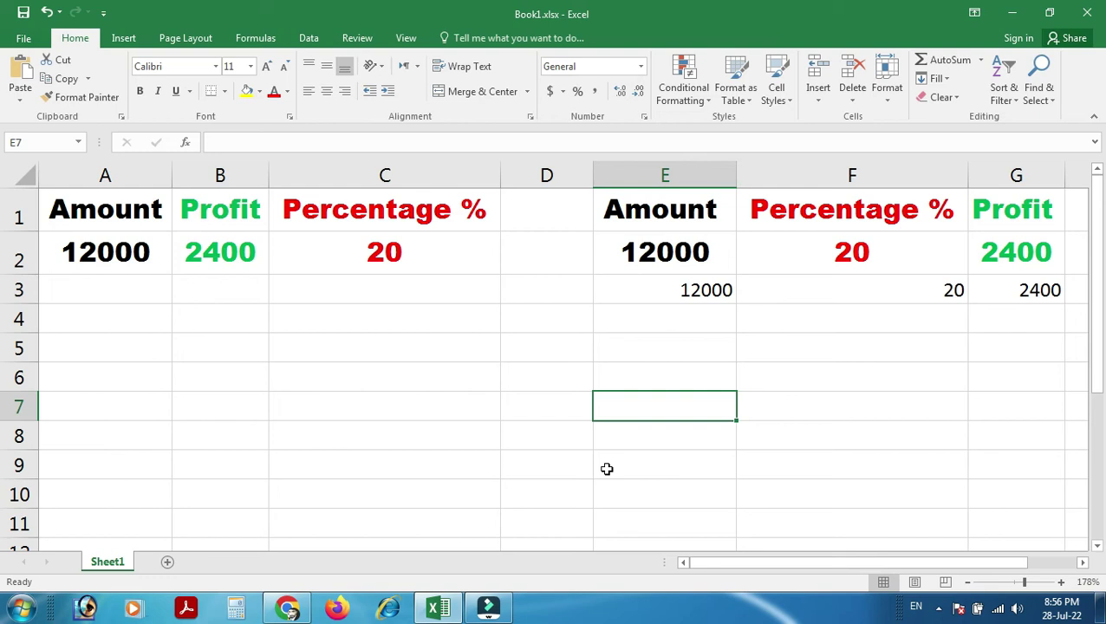
- Review the amount, profit and percentage formula in A2, B2 and C2
{"action": "left_click", "coordinate": [84, 263]}
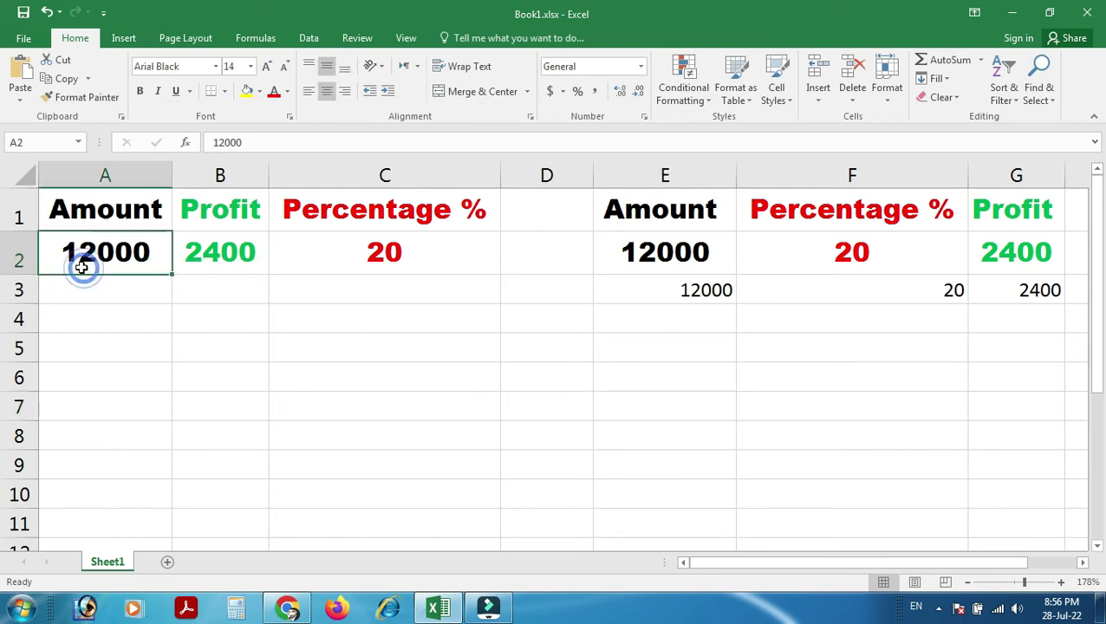
{"action": "left_click", "coordinate": [206, 263]}
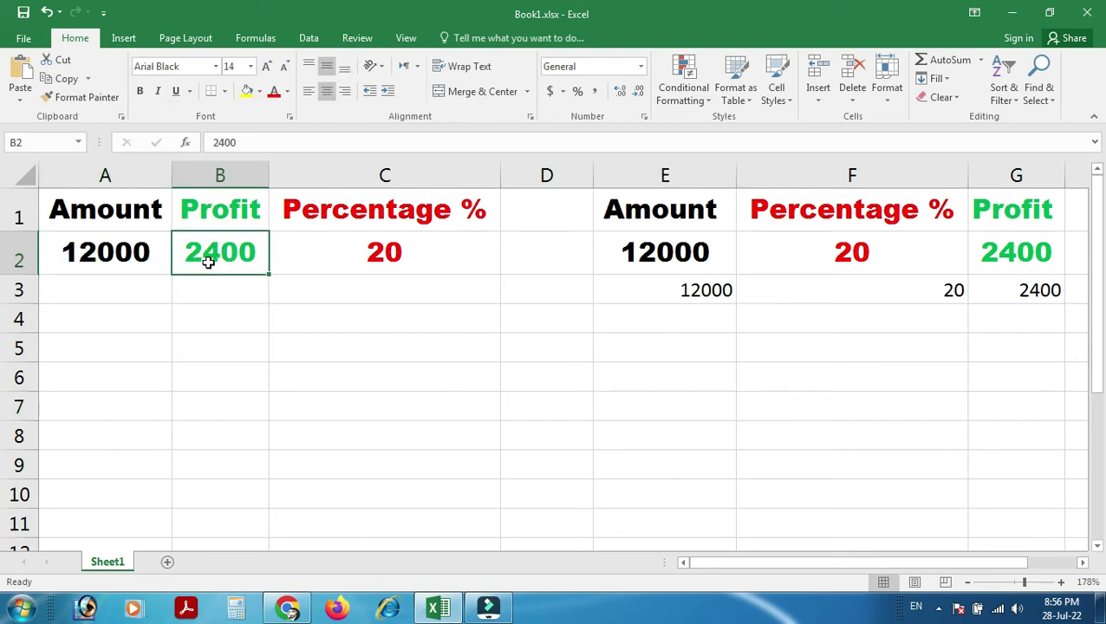
{"action": "left_click", "coordinate": [400, 266]}
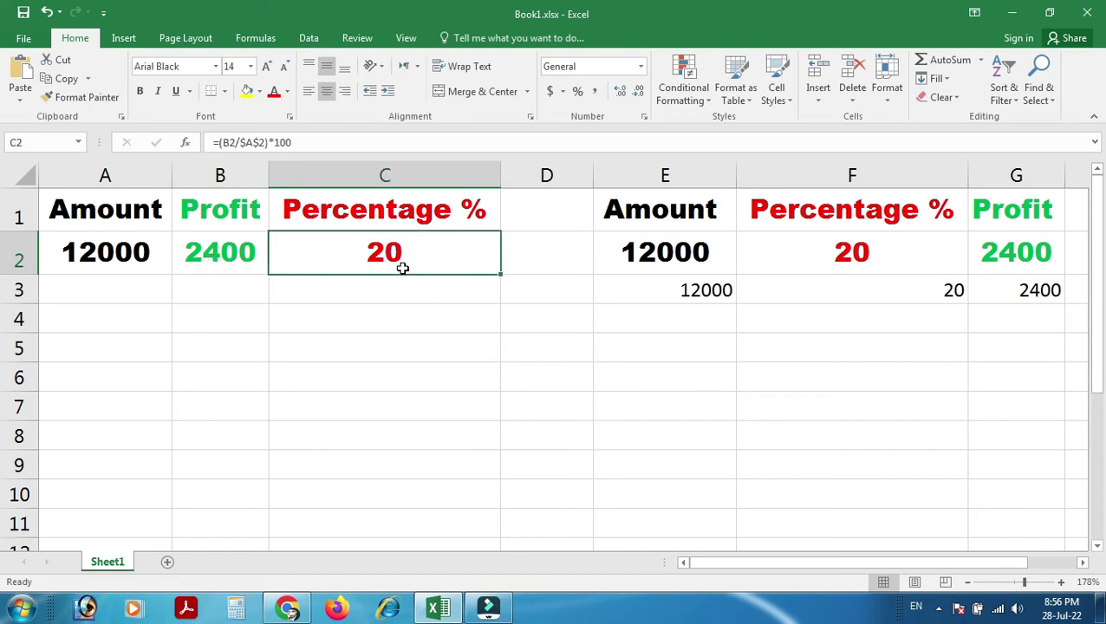
- Enter amount 6000 in A3 and profit 1200 in B3, then begin a formula in C3
{"action": "left_click", "coordinate": [113, 283]}
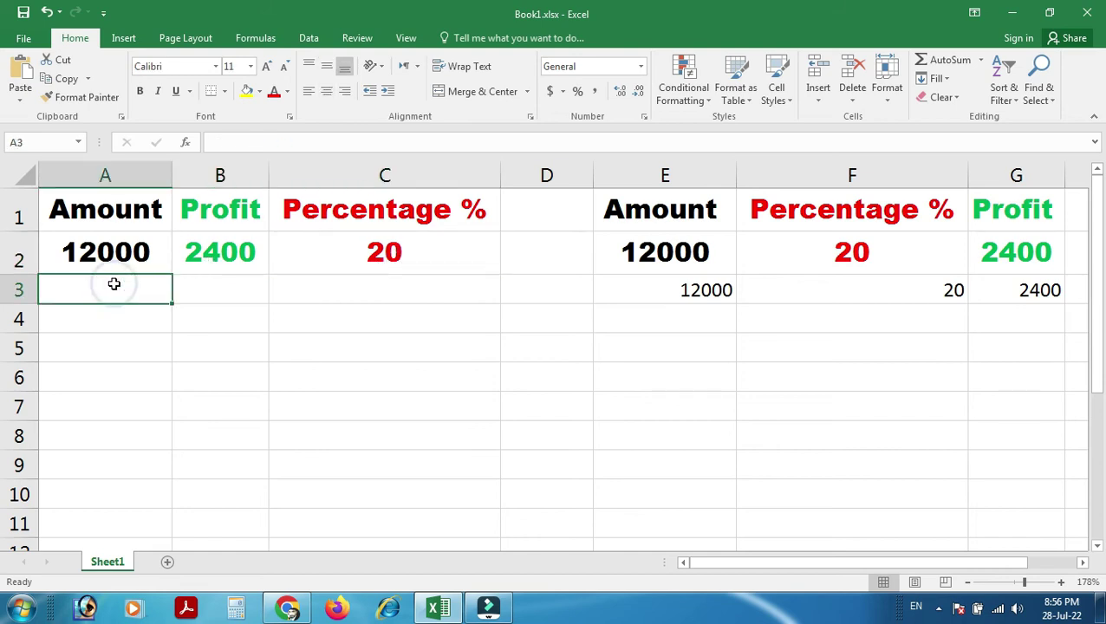
{"action": "type", "text": "6"}
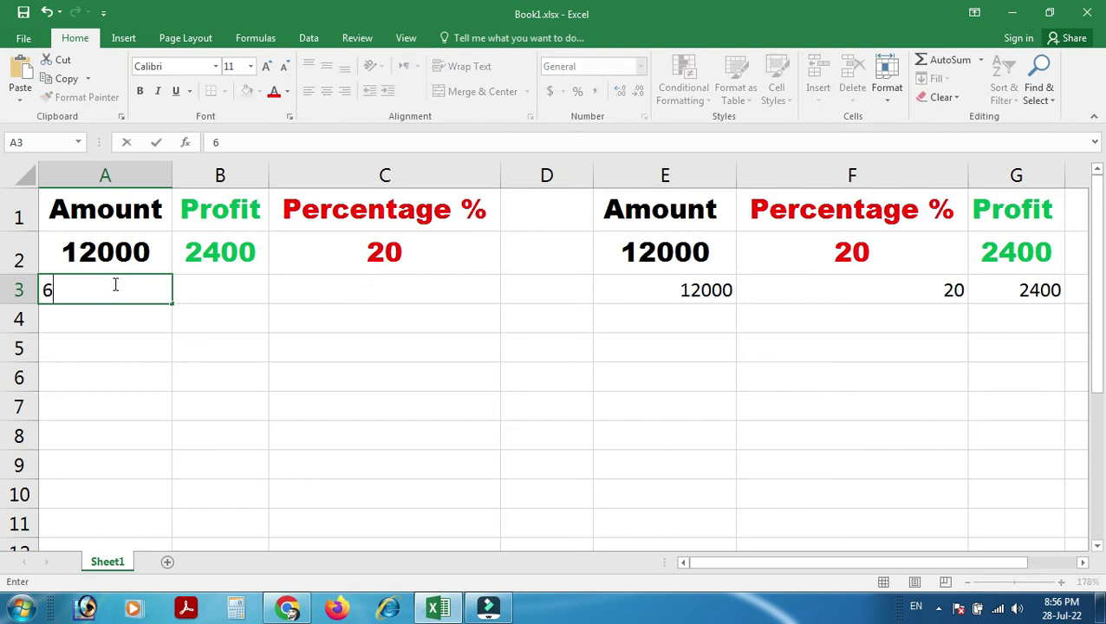
{"action": "type", "text": "000"}
{"action": "key", "text": "Tab"}
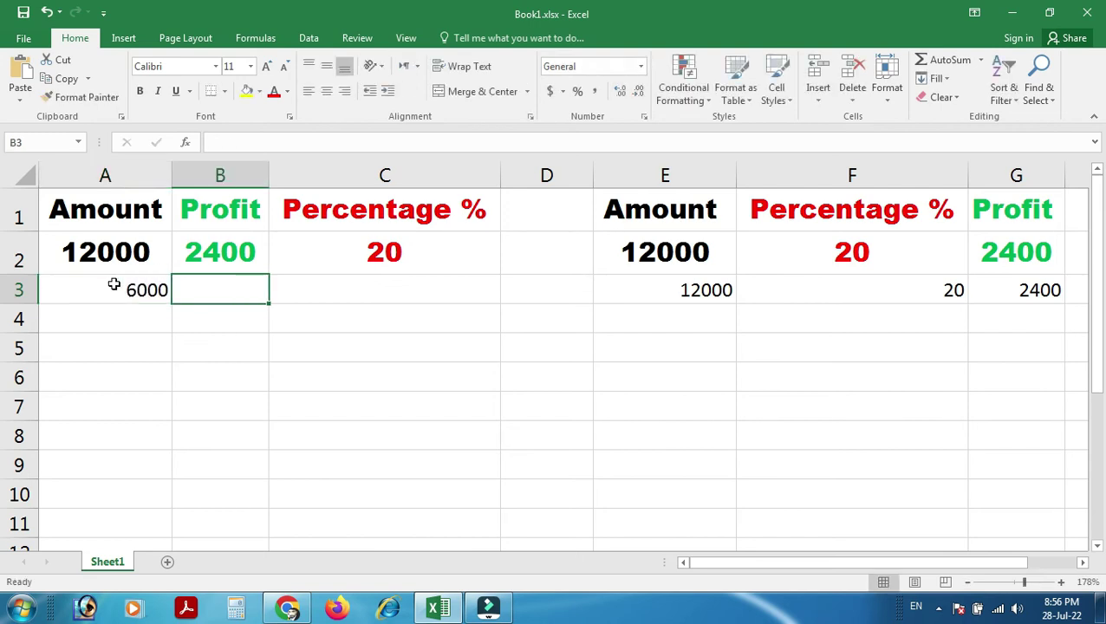
{"action": "type", "text": "1200"}
{"action": "key", "text": "Tab"}
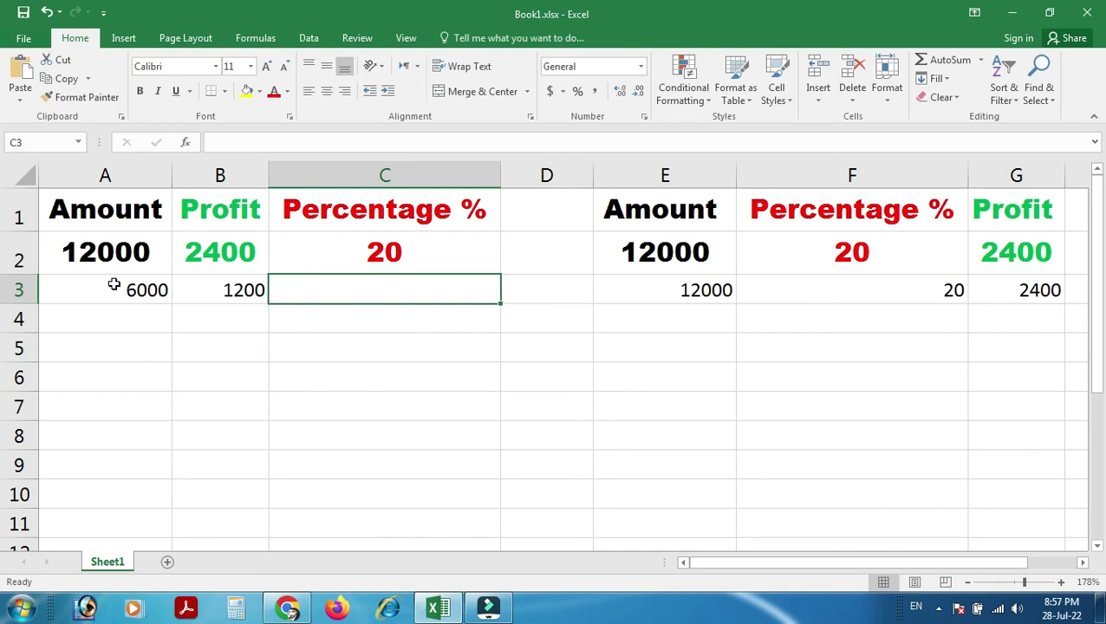
{"action": "type", "text": "=("}
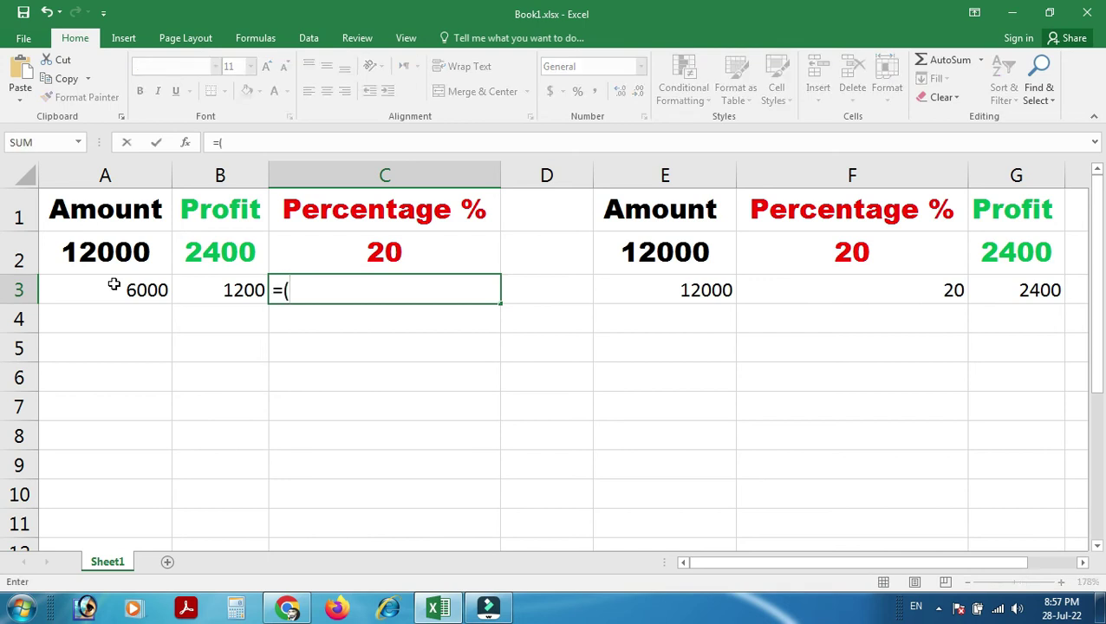
- Complete C3 as =(B3/$A$3)*100, giving a percentage of 20
{"action": "left_click", "coordinate": [236, 289]}
{"action": "type", "text": "/"}
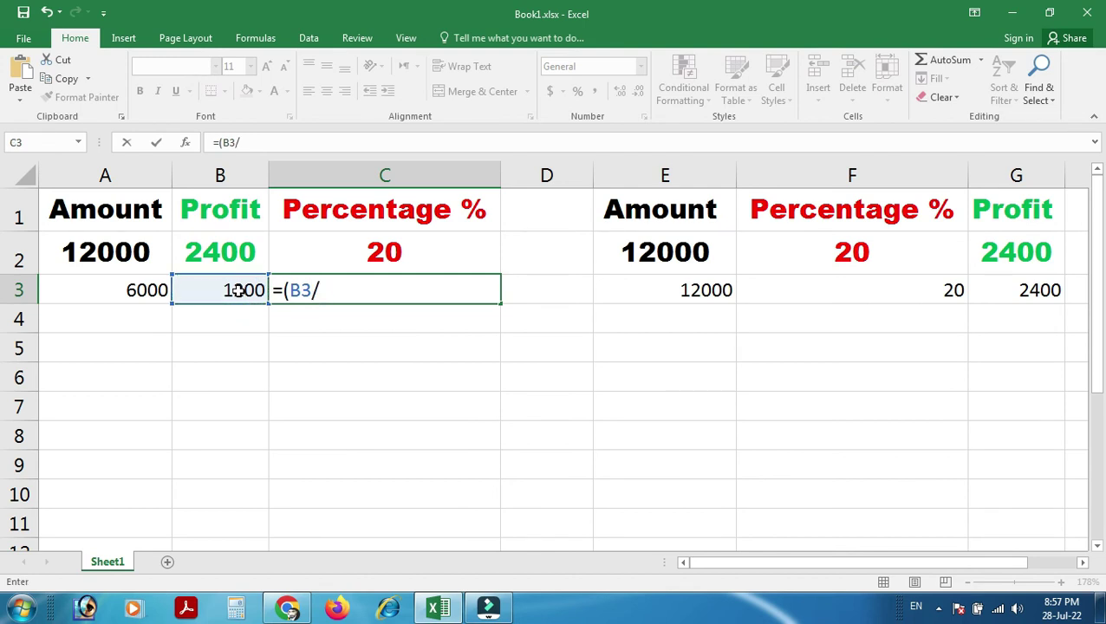
{"action": "type", "text": "$"}
{"action": "type", "text": "A"}
{"action": "type", "text": "$"}
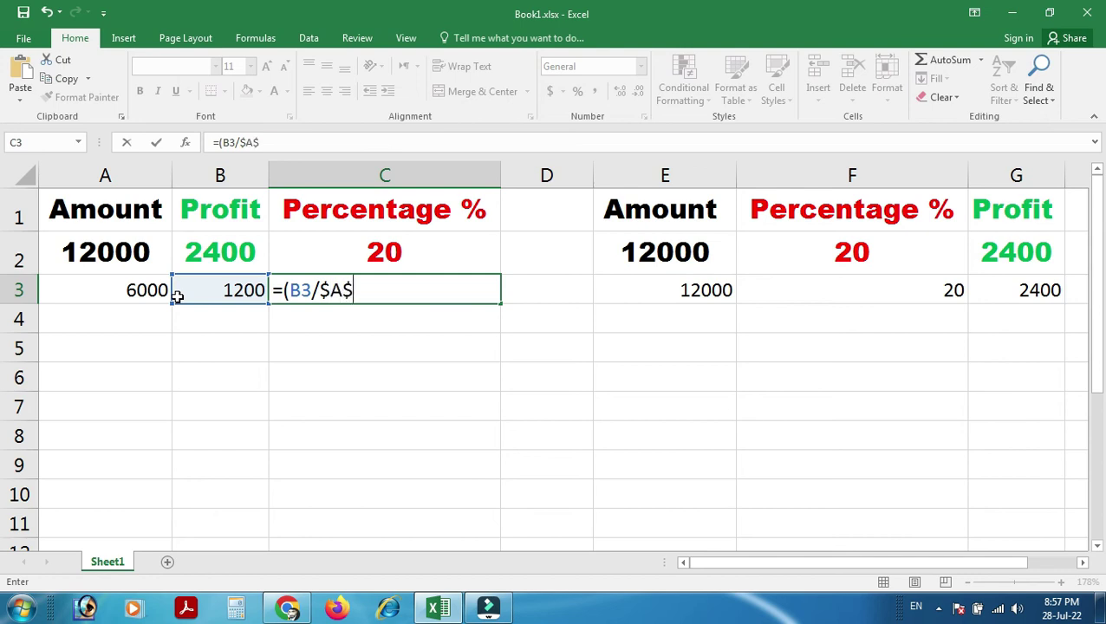
{"action": "type", "text": "3"}
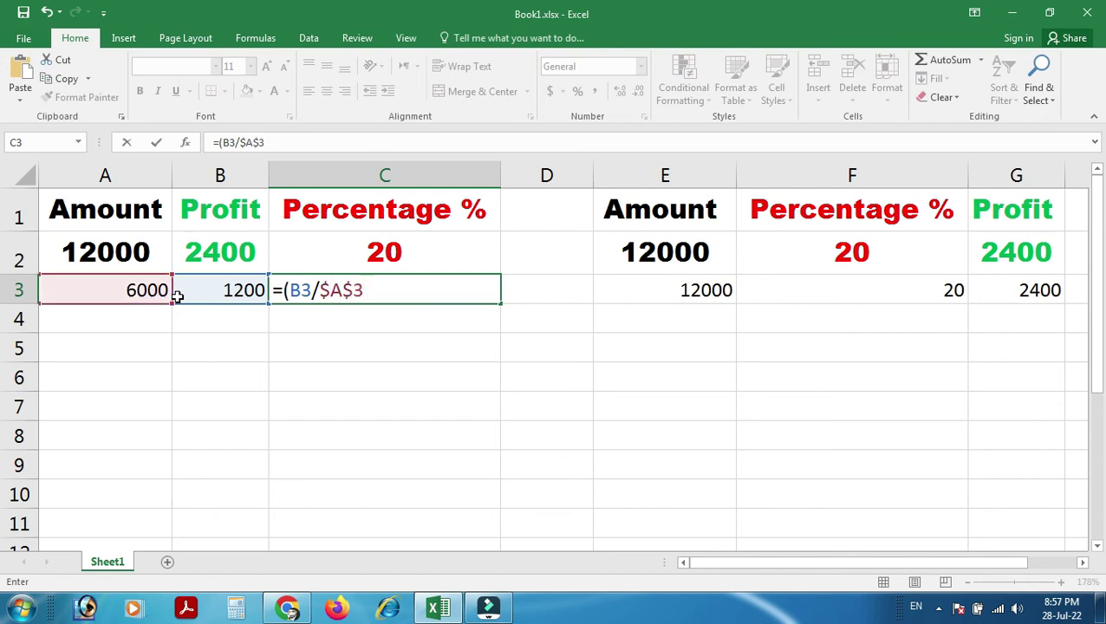
{"action": "type", "text": ")"}
{"action": "type", "text": "*100"}
{"action": "key", "text": "Return"}
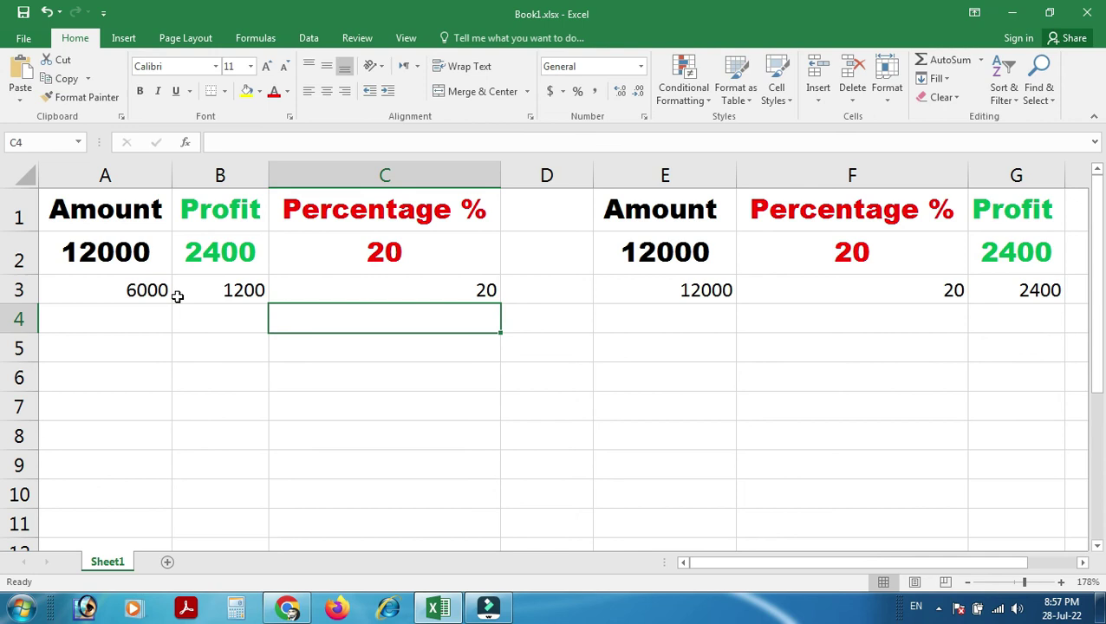
- Change the amount in A3 to 12000 so C3 recalculates to 10
{"action": "left_click", "coordinate": [150, 291]}
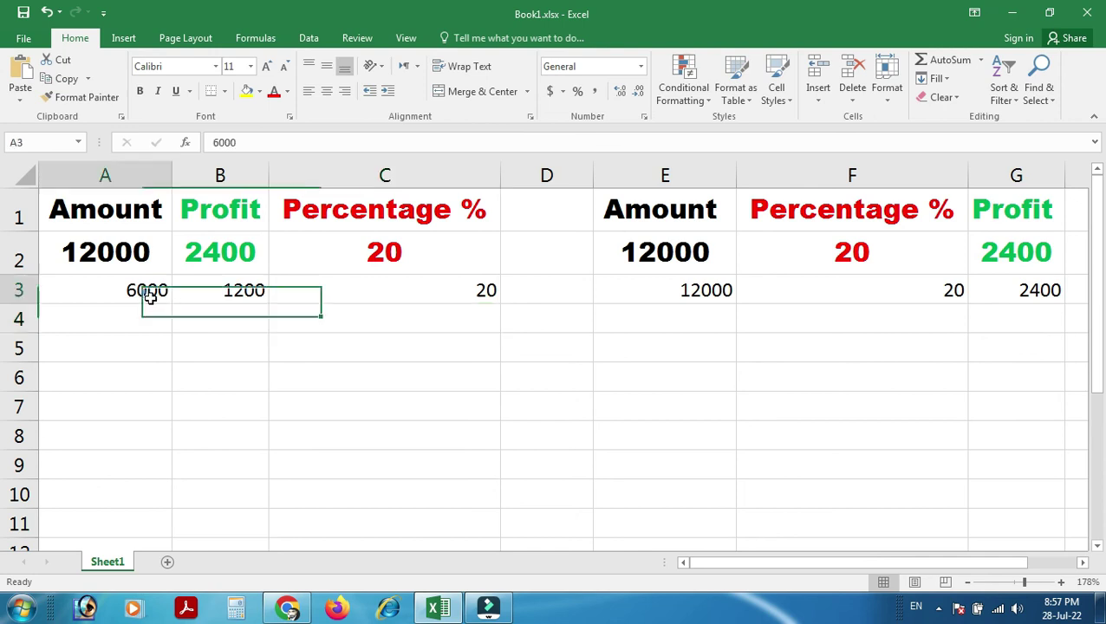
{"action": "type", "text": "12000"}
{"action": "key", "text": "Return"}
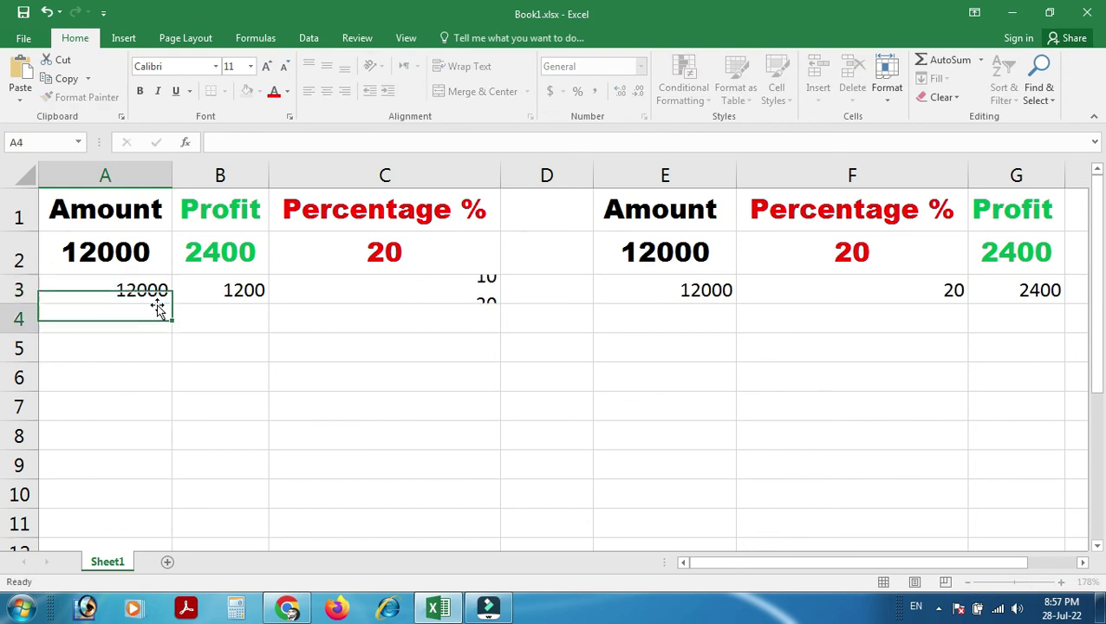